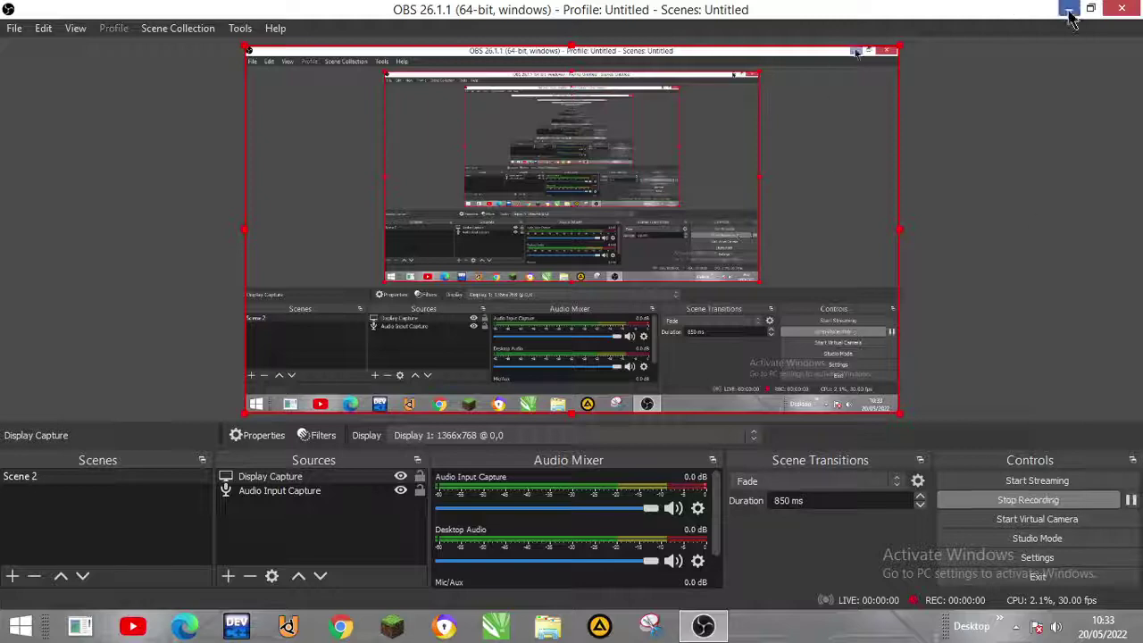
# Hide OBS, open Avast Secure Browser, refresh the desktop, then bring OBS back
pyautogui.click(1068, 11)
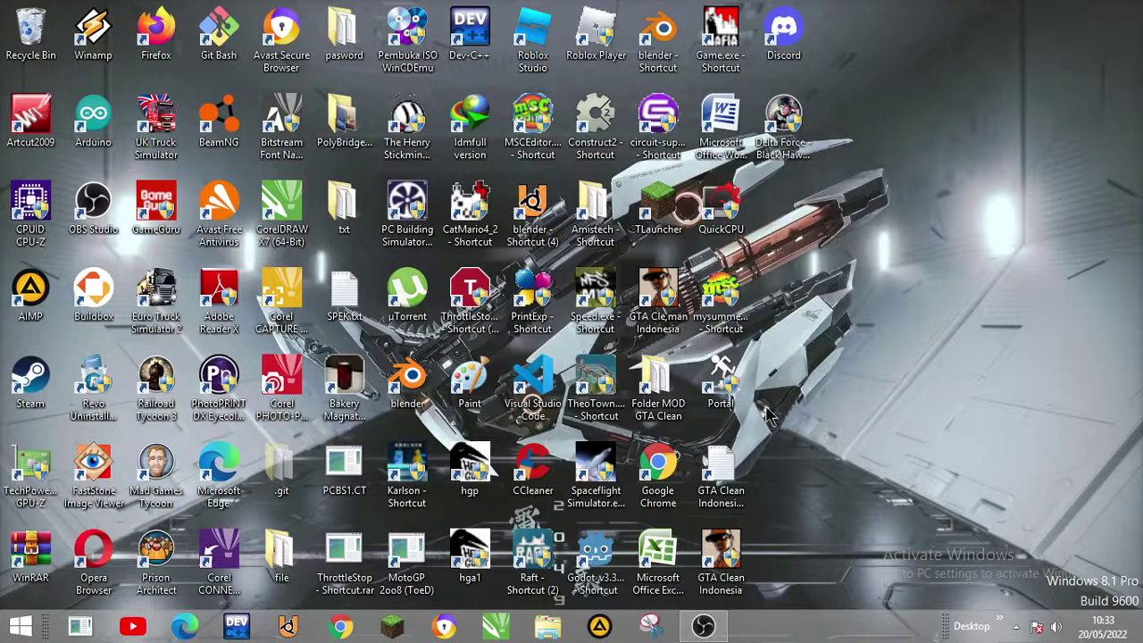
pyautogui.click(431, 630)
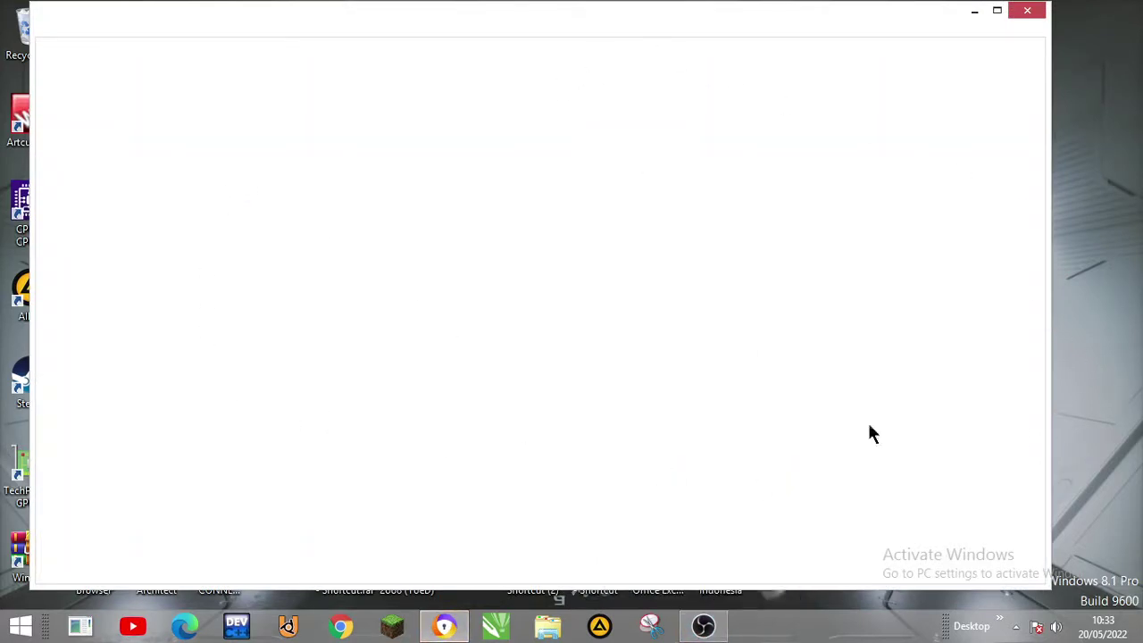
pyautogui.rightClick(1105, 353)
pyautogui.click(1067, 54)
pyautogui.click(789, 28)
pyautogui.click(703, 626)
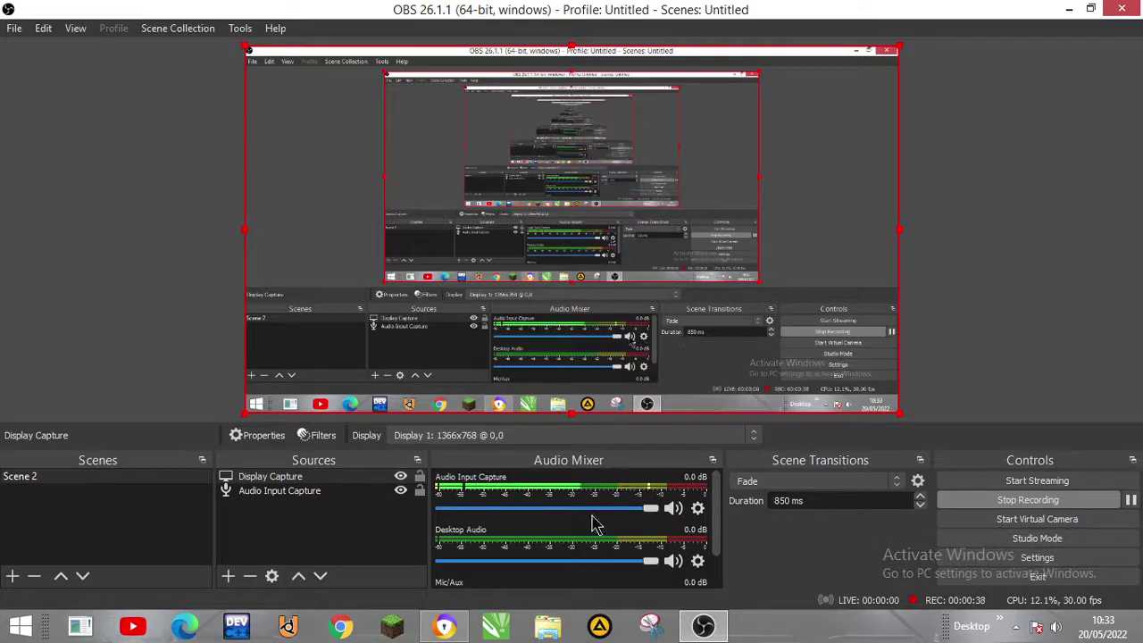
# Show the downloaded UPBGE 0.30 archive in its folder from Chrome's download bar
pyautogui.scroll(-1, 595, 525)
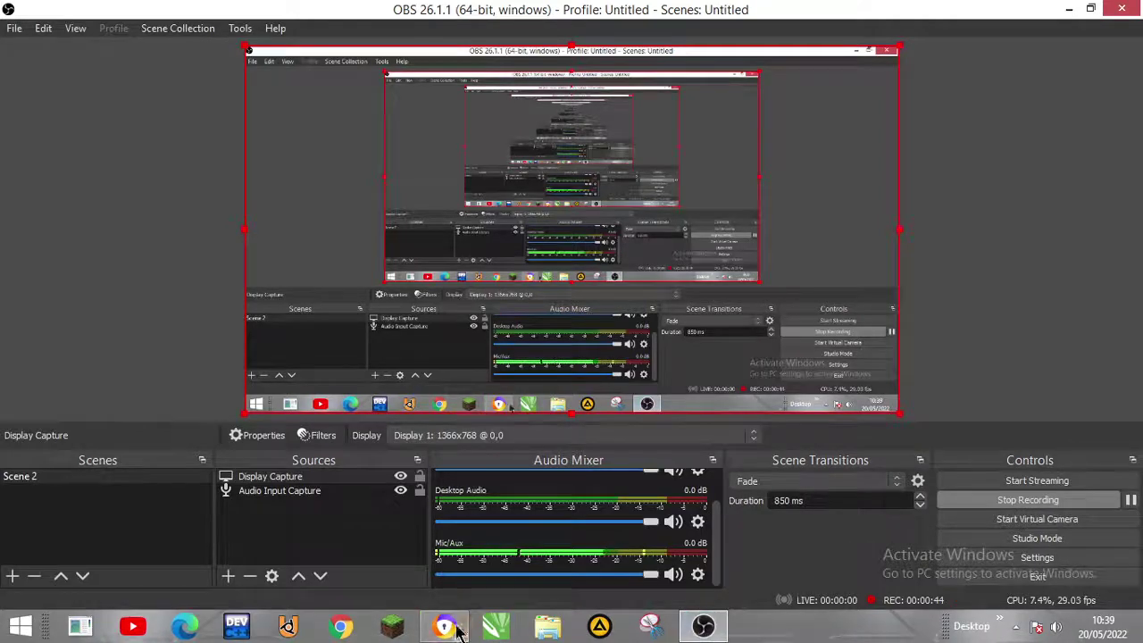
pyautogui.click(455, 629)
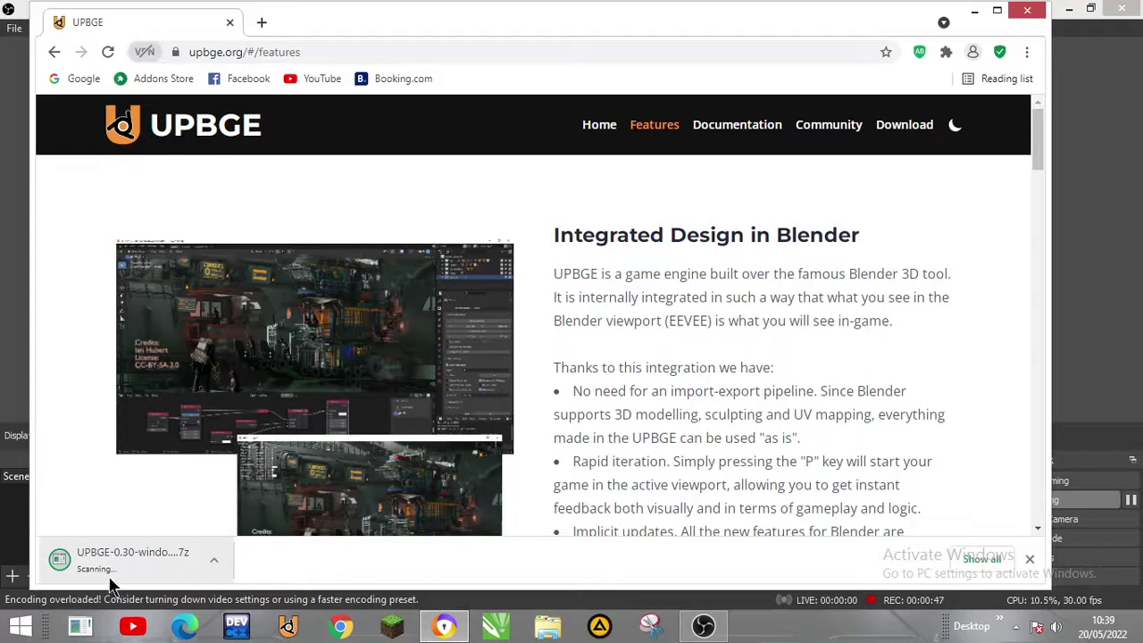
pyautogui.click(215, 563)
pyautogui.click(266, 509)
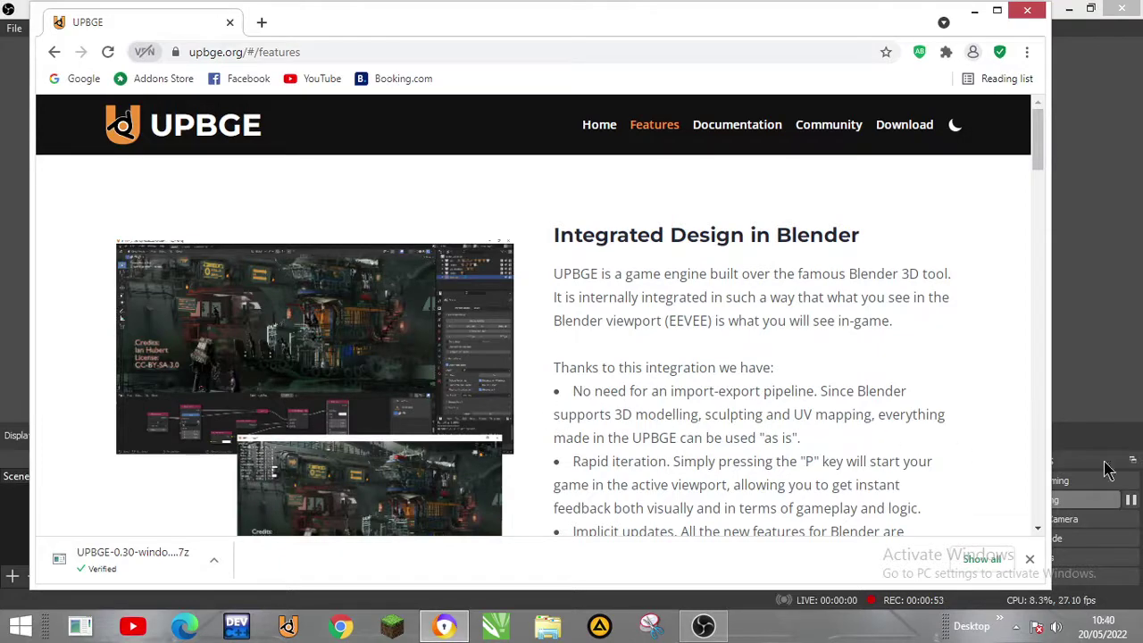
pyautogui.click(1129, 509)
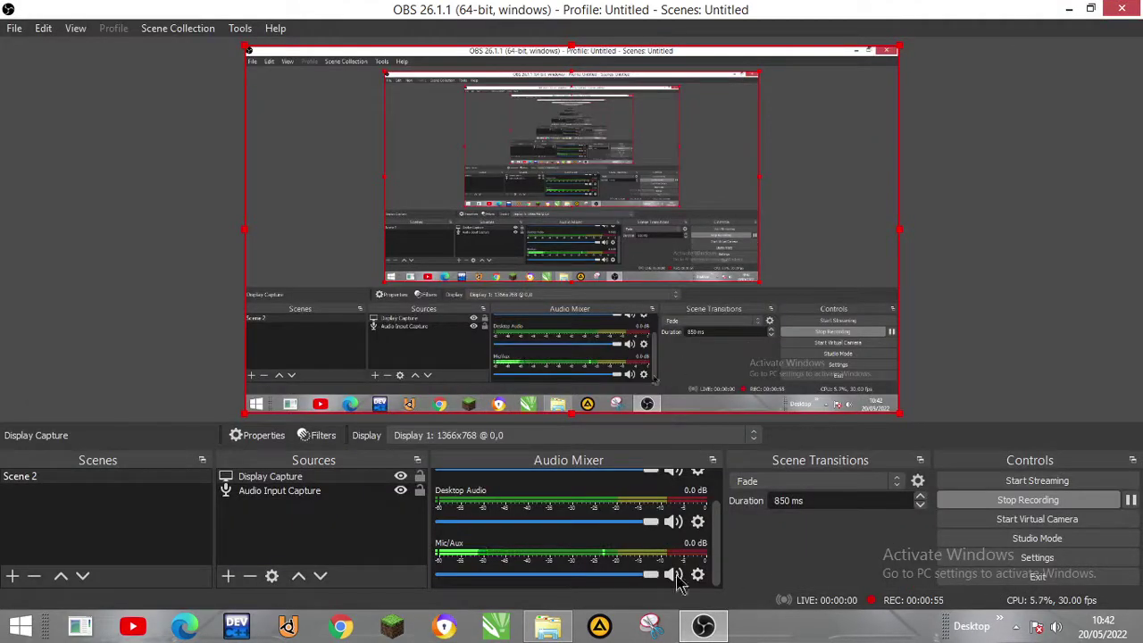
# Extract UPBGE-0.30-windows-x86_64.7z in place, pausing and resuming the recording during extraction
pyautogui.click(535, 629)
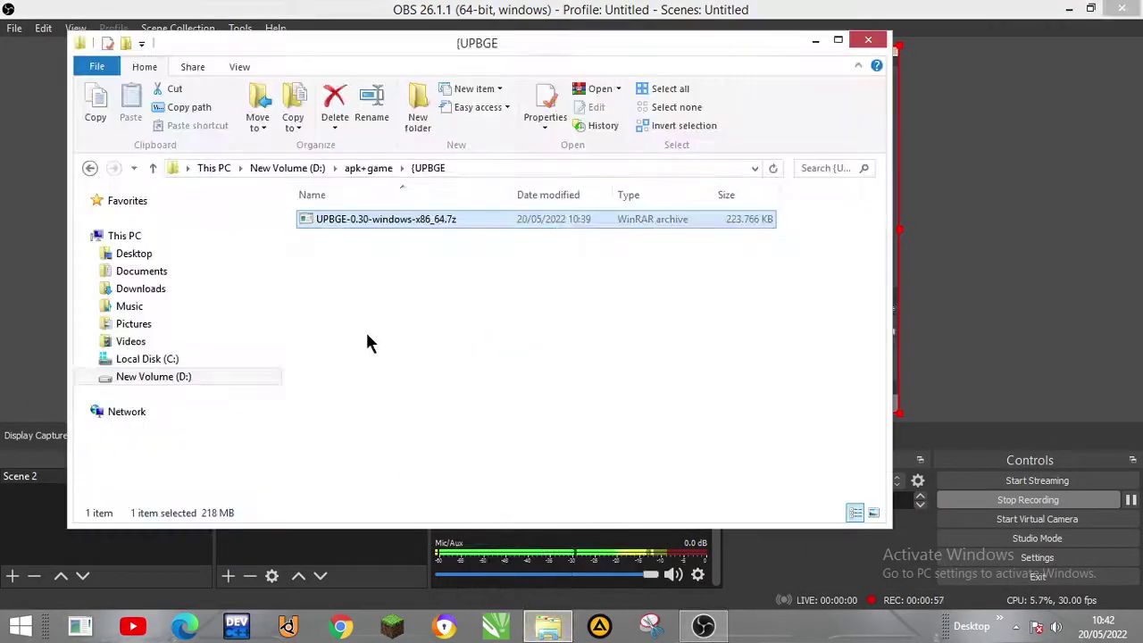
pyautogui.rightClick(355, 230)
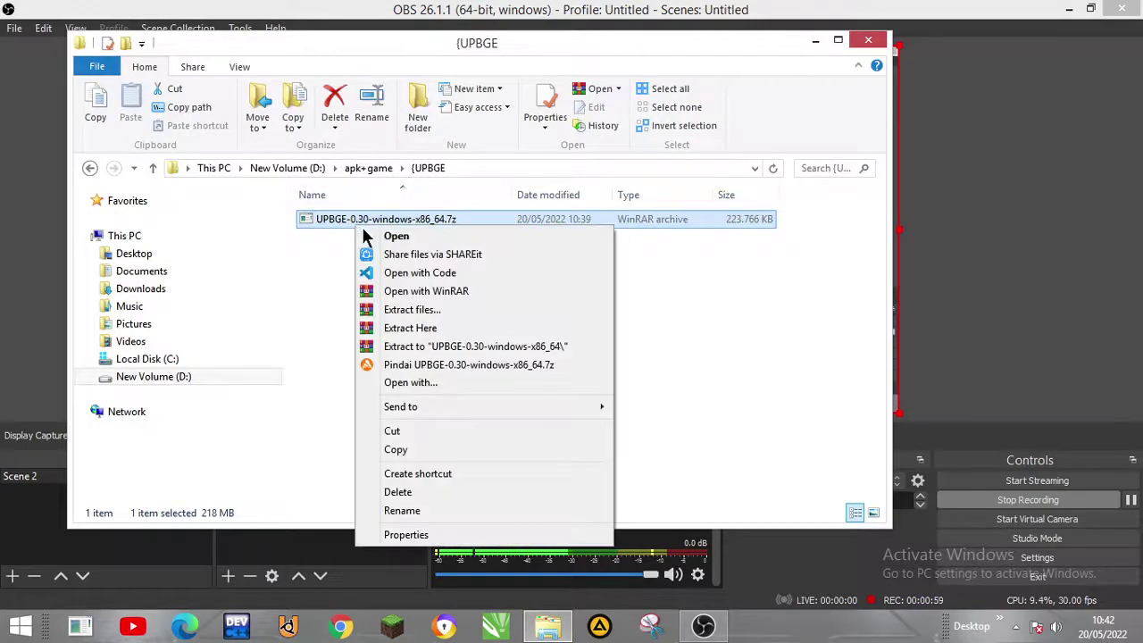
pyautogui.click(442, 329)
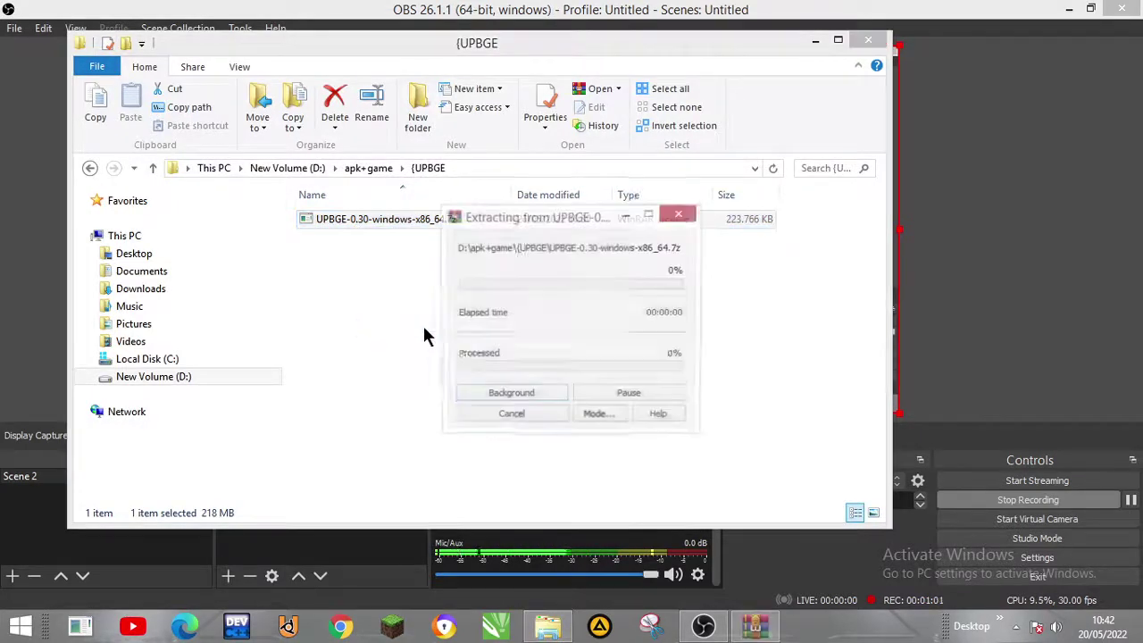
pyautogui.click(1130, 500)
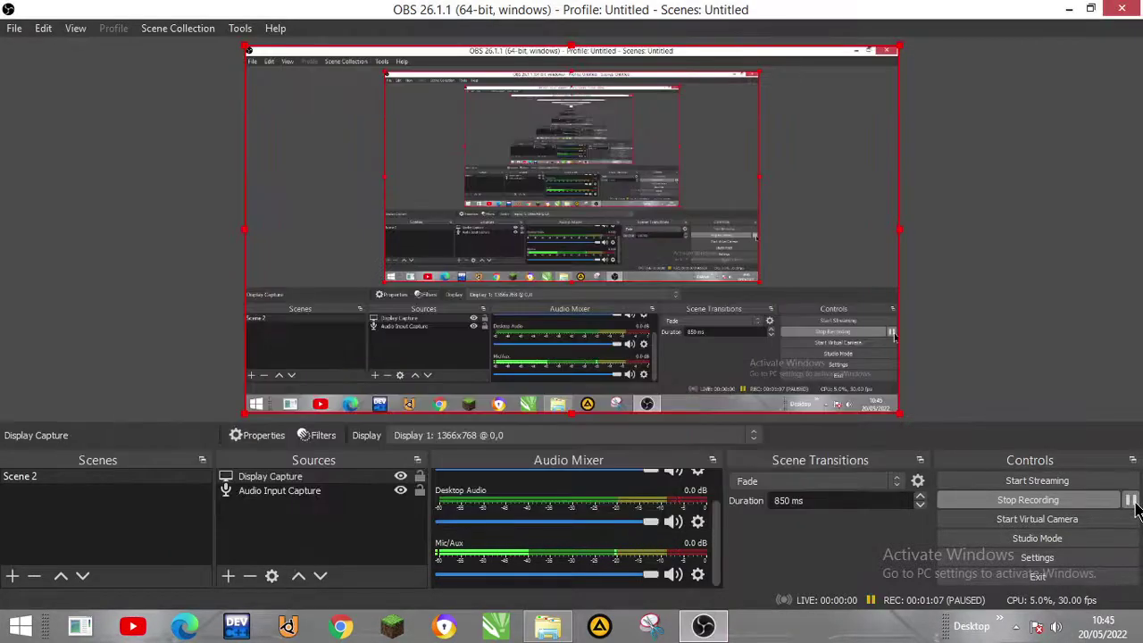
pyautogui.click(1131, 500)
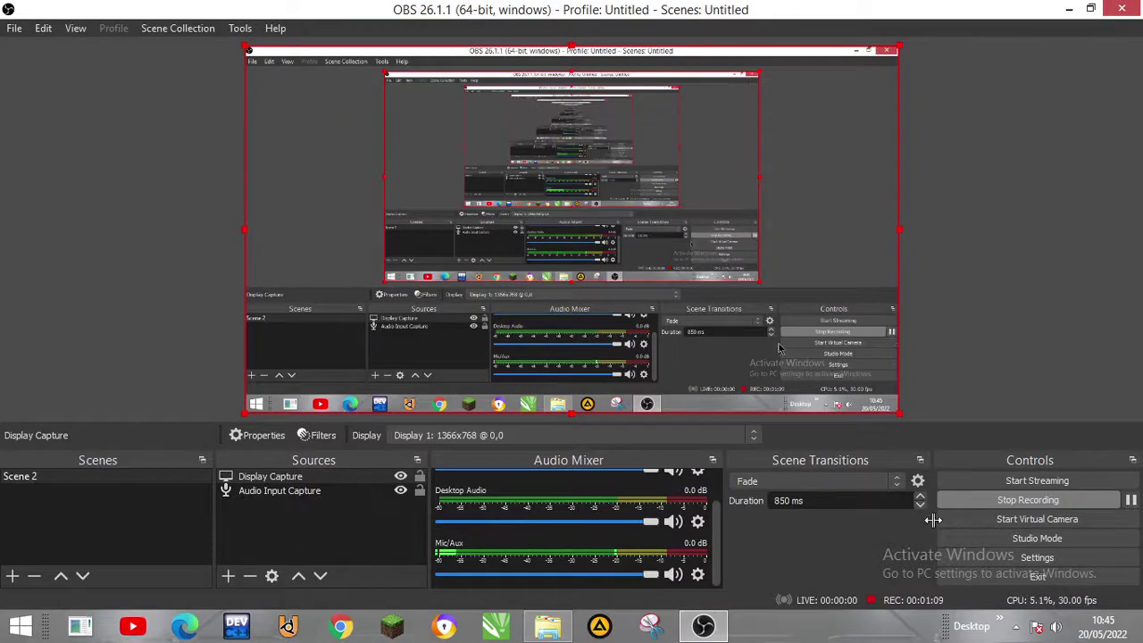
pyautogui.click(561, 633)
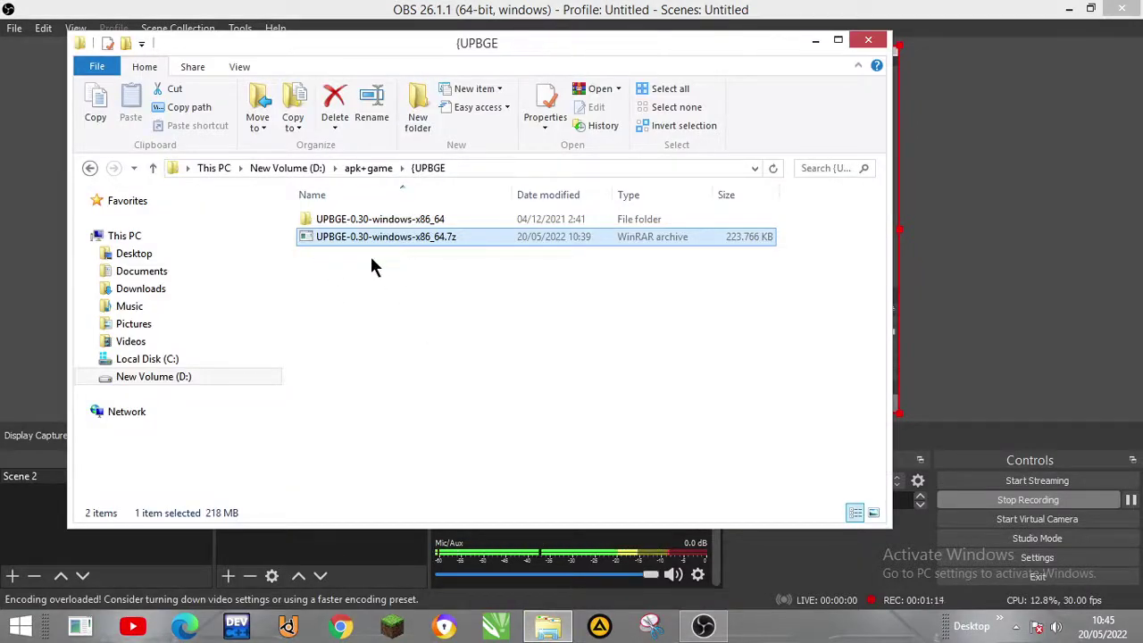
# Open the UPBGE-0.30-windows-x86_64 folder and run blender.exe
pyautogui.doubleClick(347, 220)
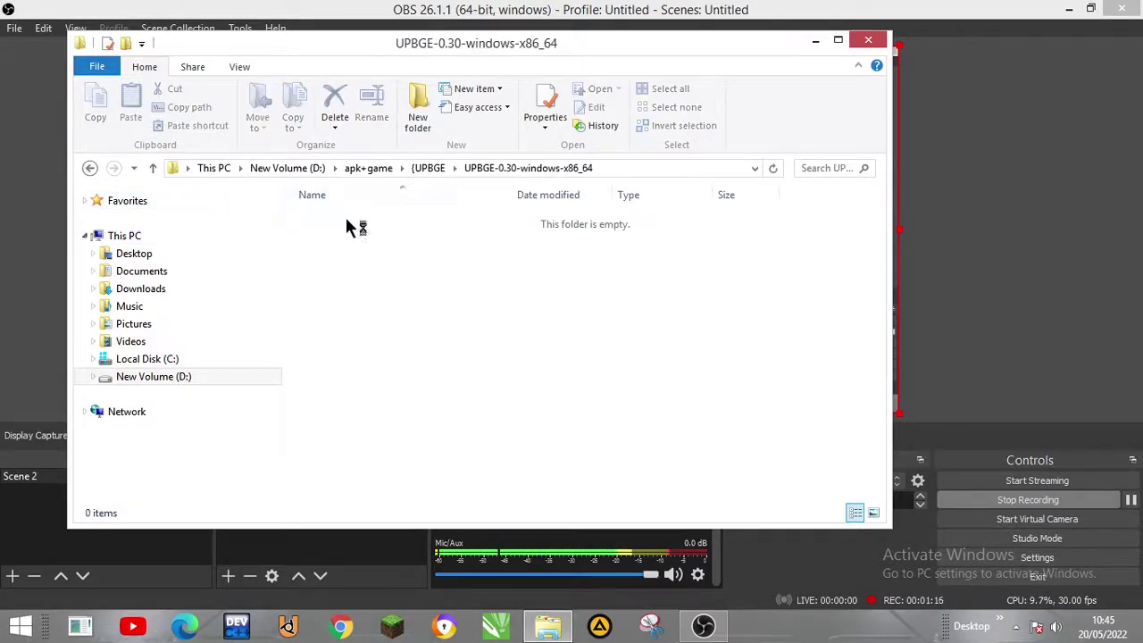
pyautogui.scroll(-5, 357, 299)
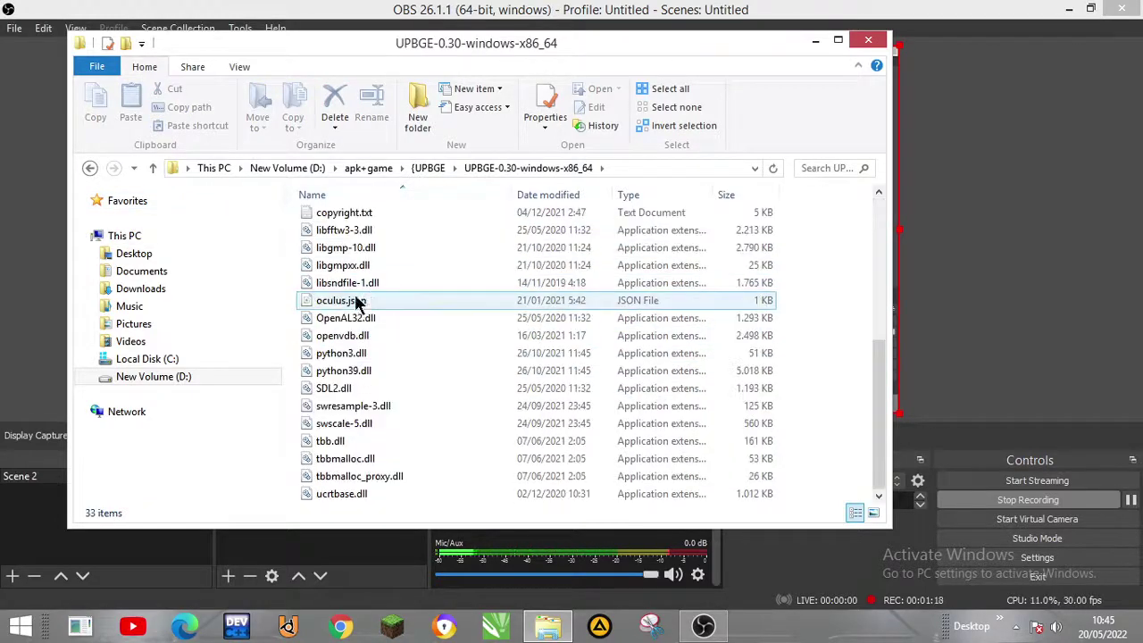
pyautogui.scroll(5, 357, 302)
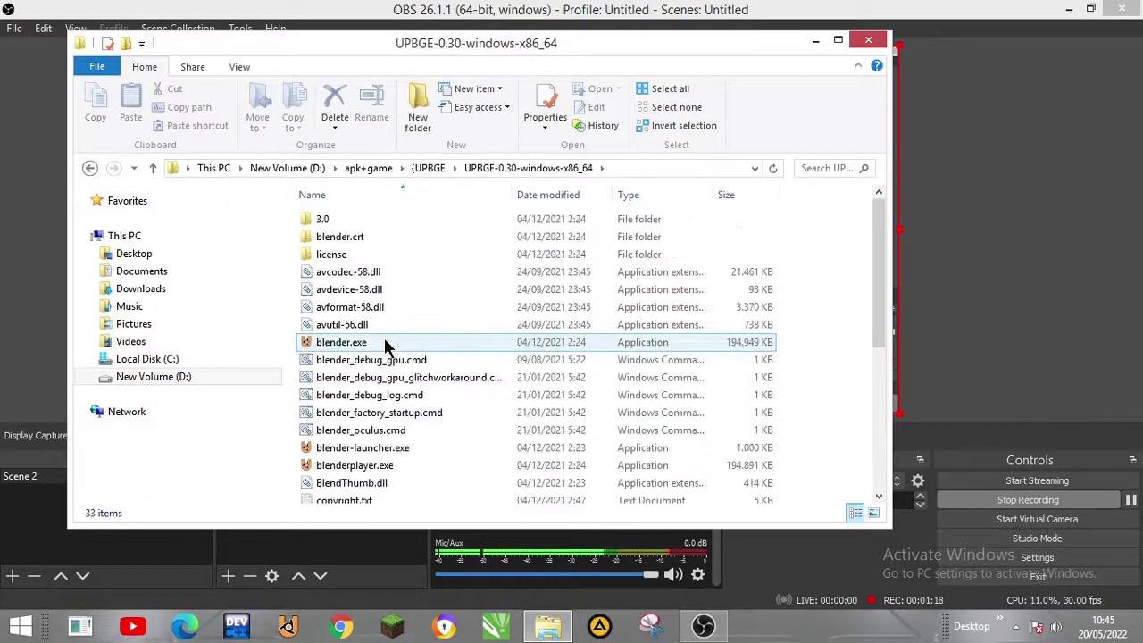
pyautogui.doubleClick(338, 348)
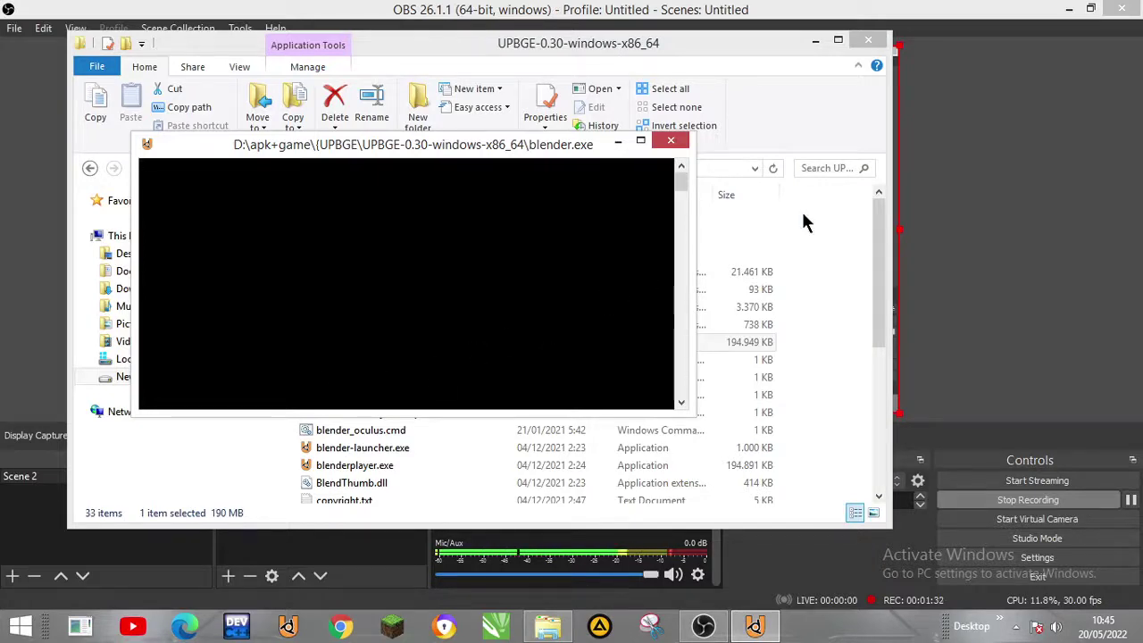
# Close File Explorer, pause the recording, and return to UPBGE's Quick Setup screen
pyautogui.click(832, 225)
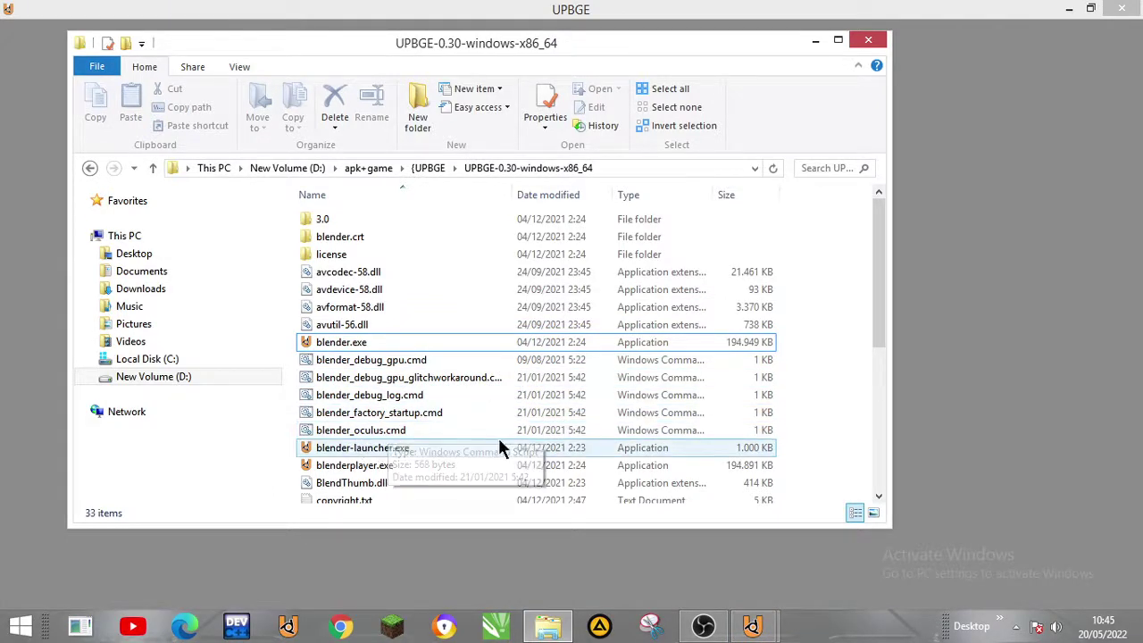
pyautogui.scroll(-5, 451, 424)
pyautogui.scroll(5, 454, 419)
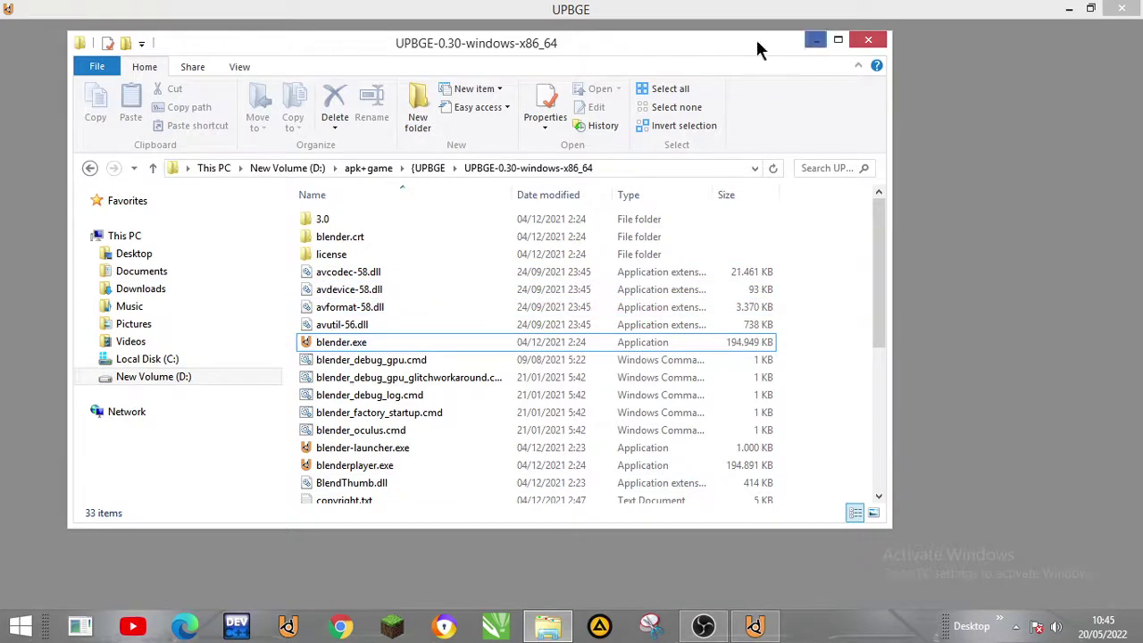
pyautogui.click(864, 42)
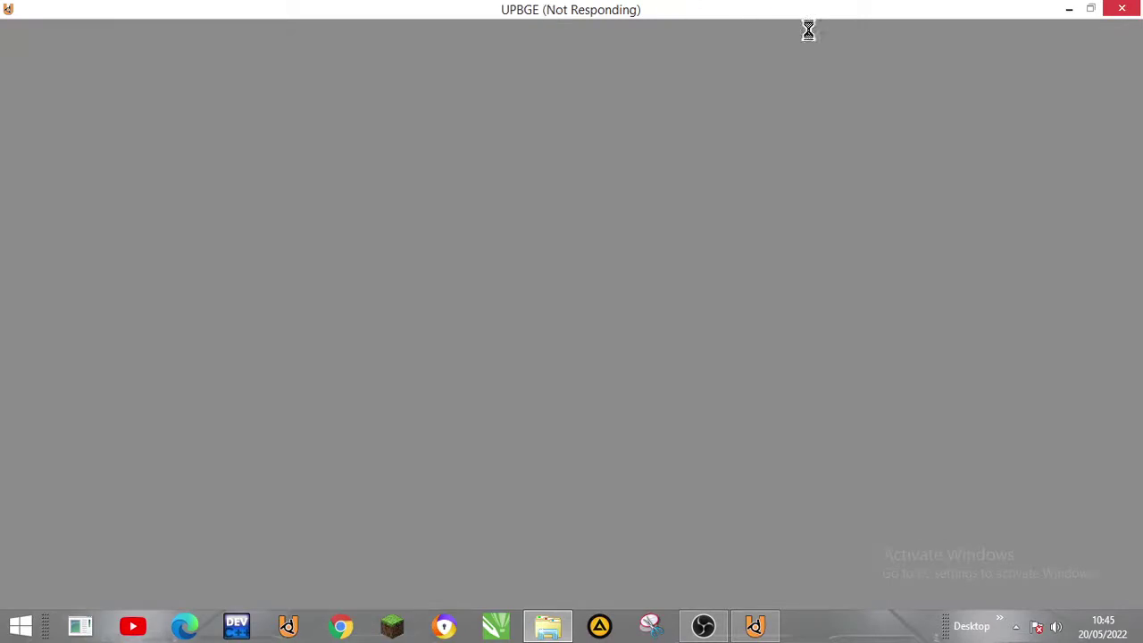
pyautogui.click(719, 623)
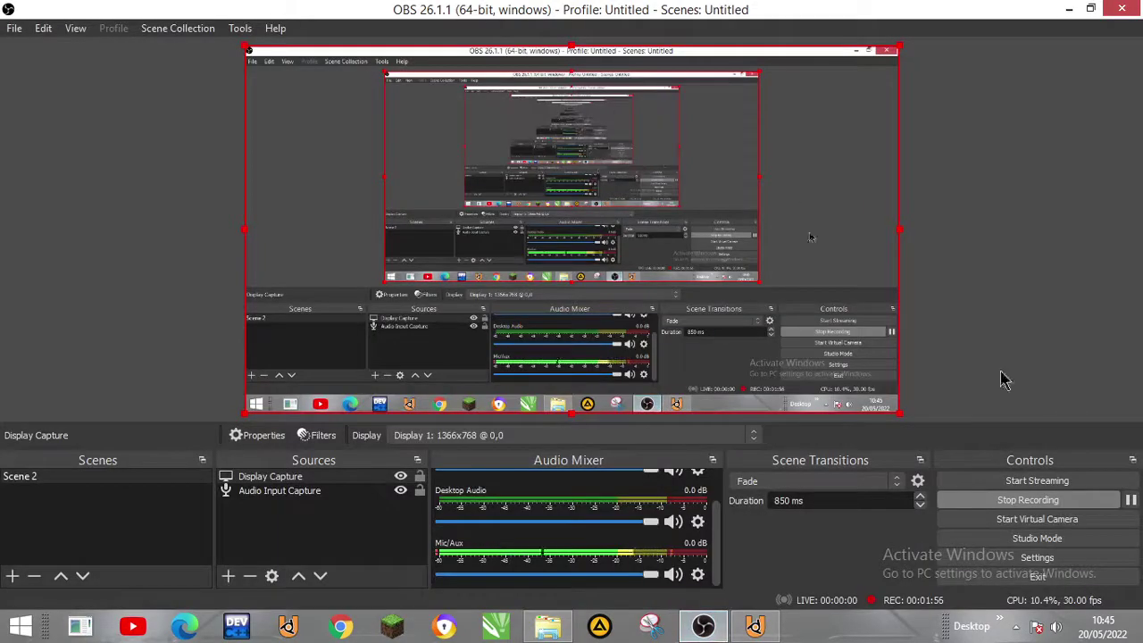
pyautogui.click(1131, 502)
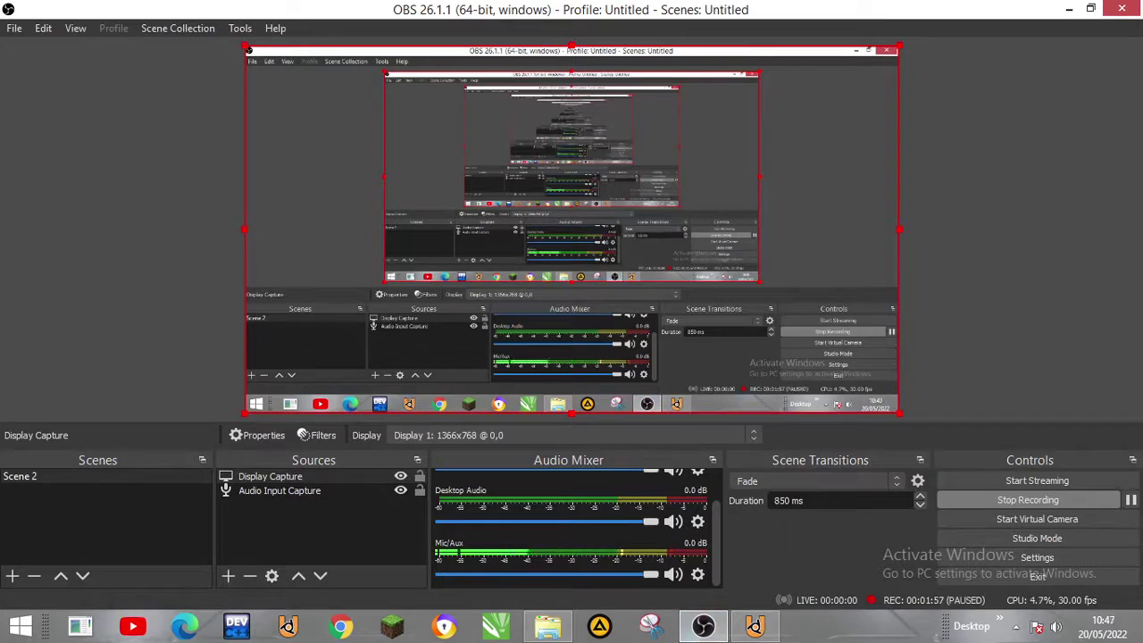
pyautogui.click(755, 625)
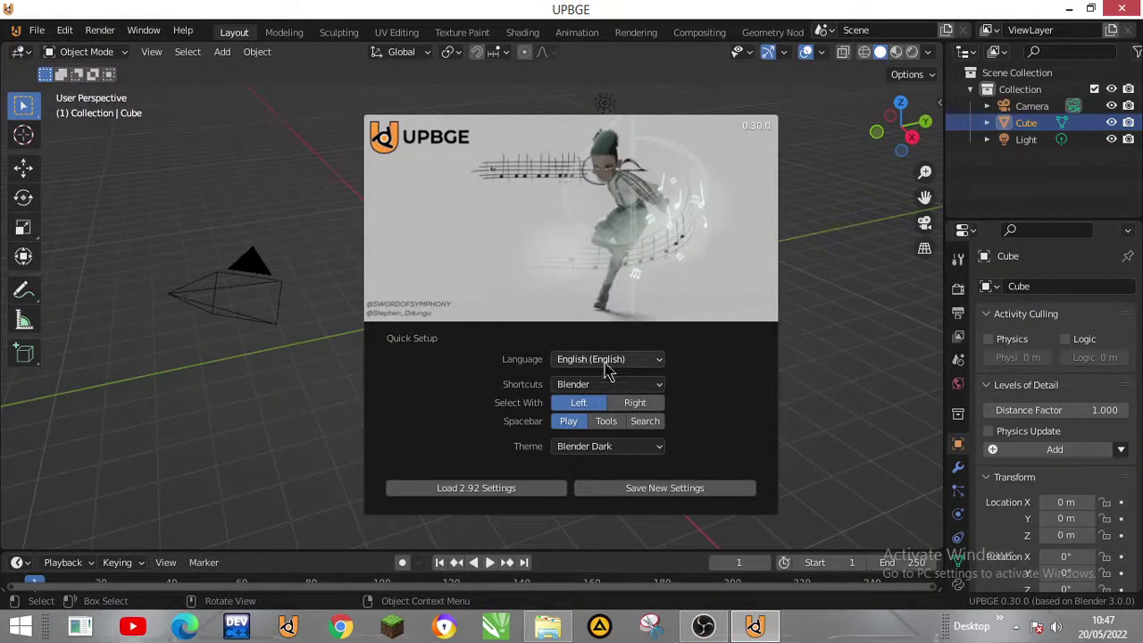
pyautogui.click(656, 366)
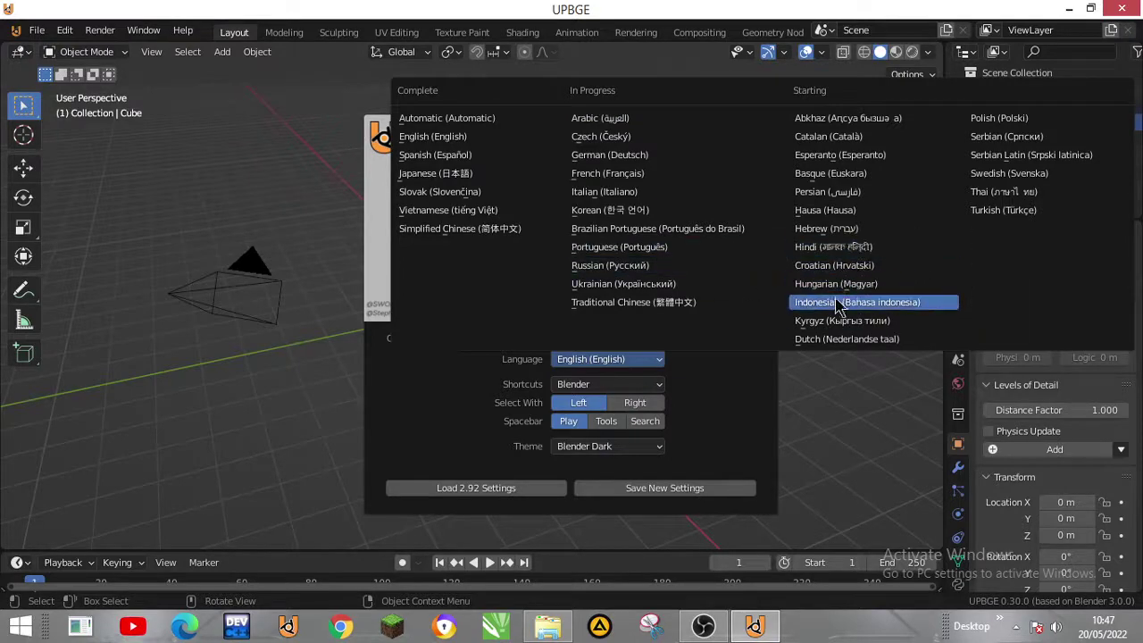
pyautogui.click(580, 360)
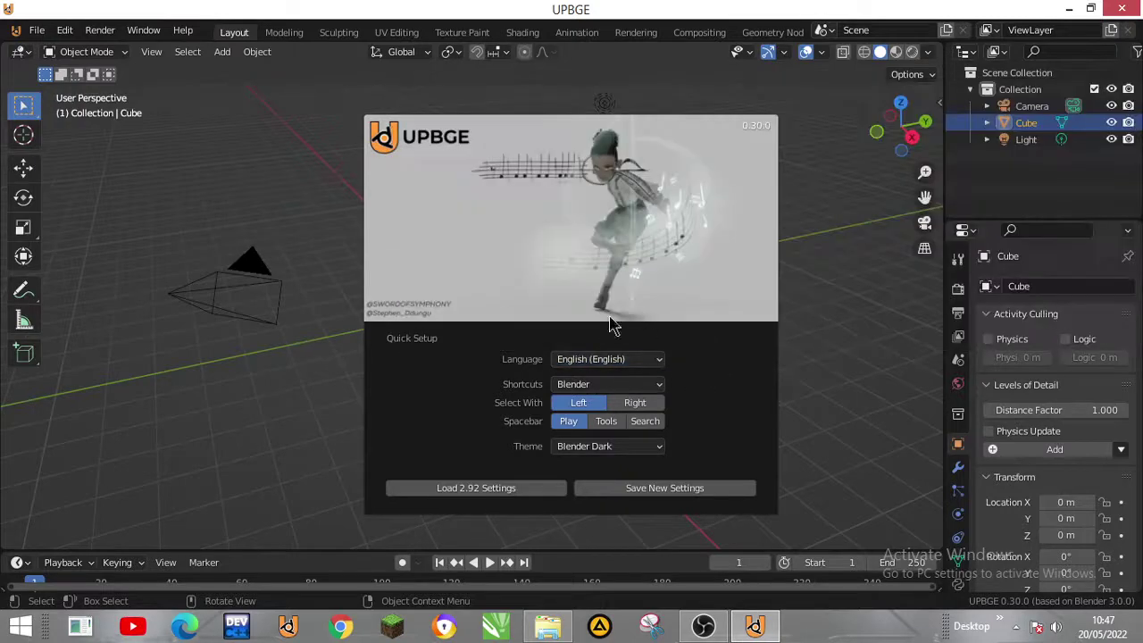
pyautogui.click(604, 371)
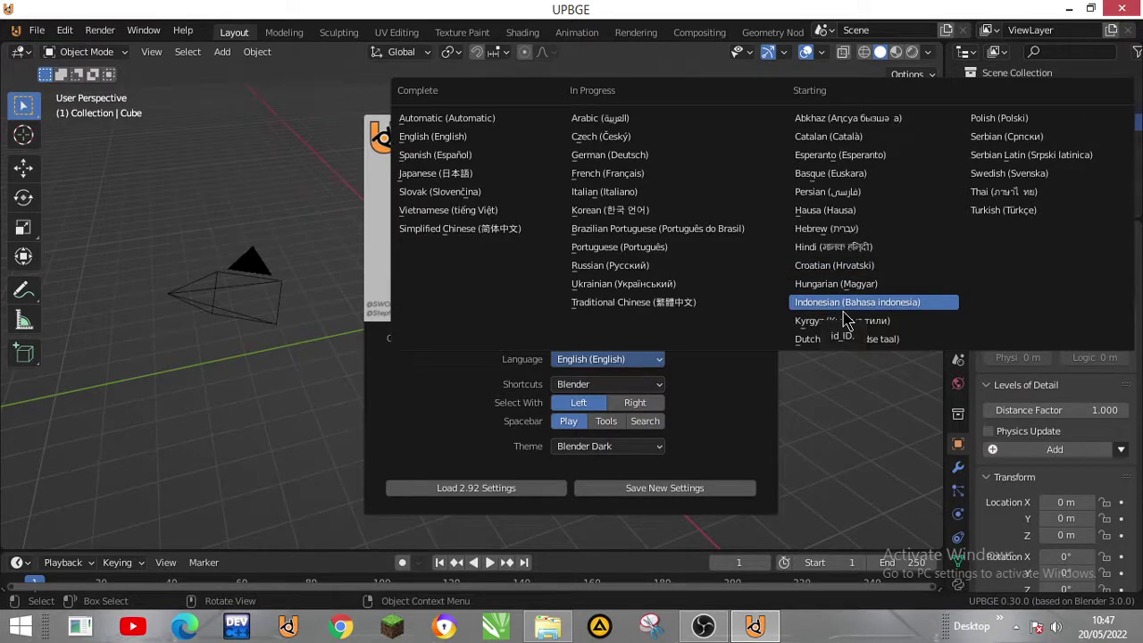
pyautogui.click(841, 309)
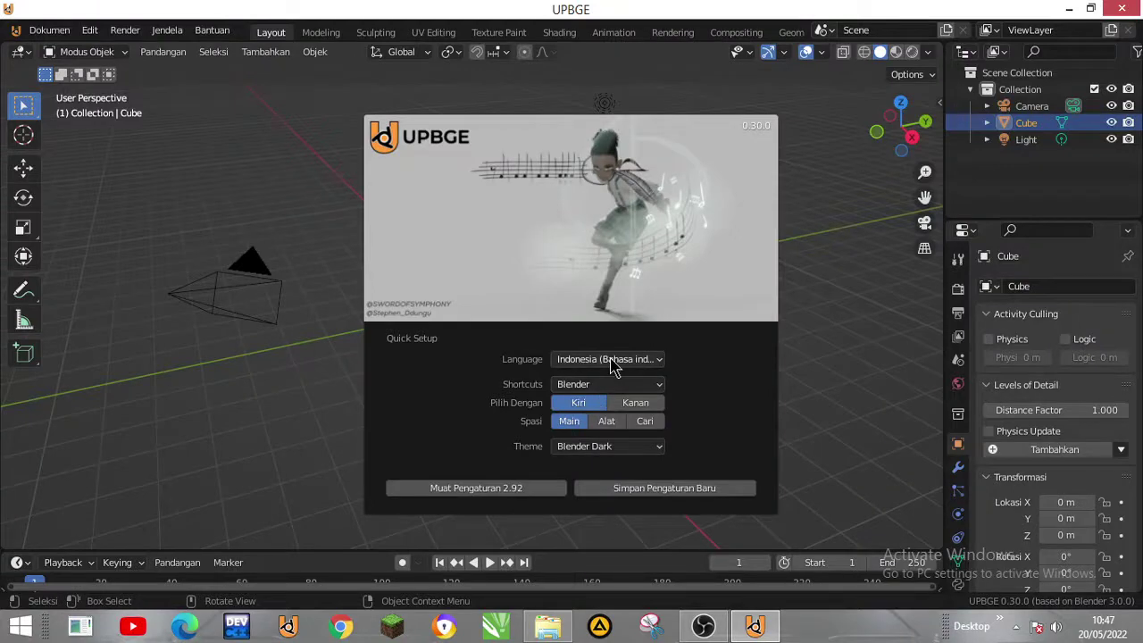
pyautogui.click(613, 367)
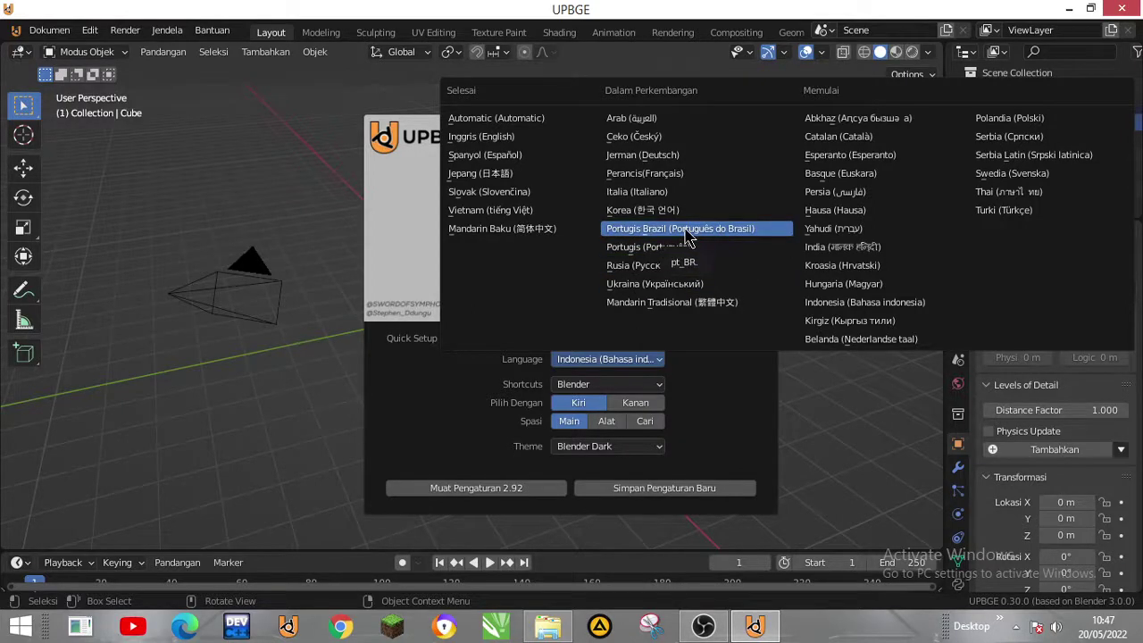
pyautogui.click(491, 143)
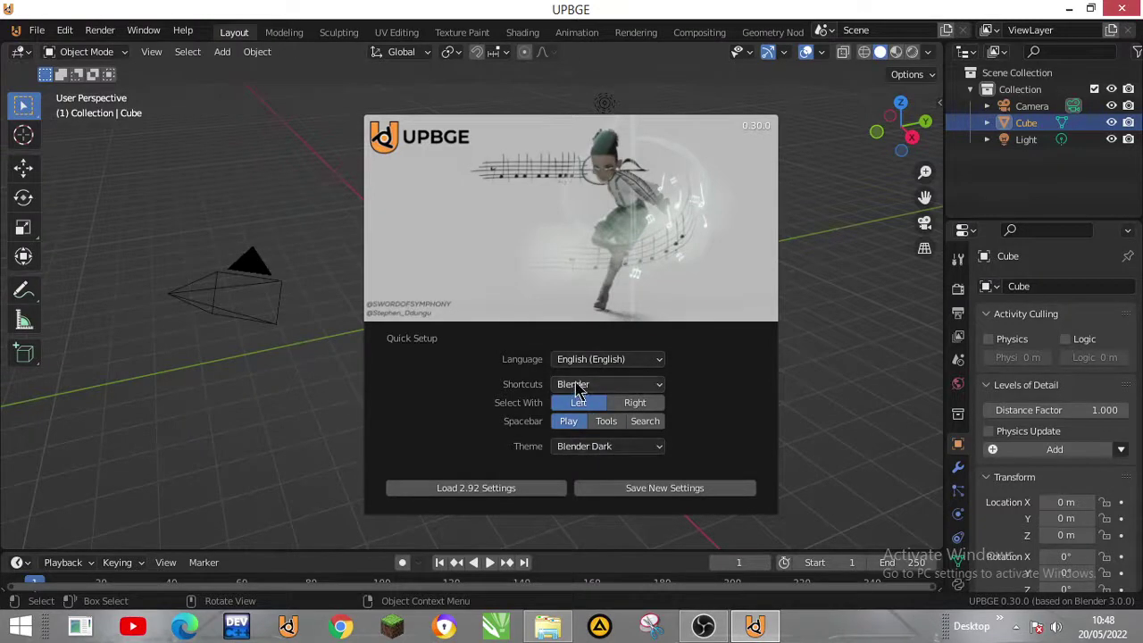
pyautogui.click(586, 361)
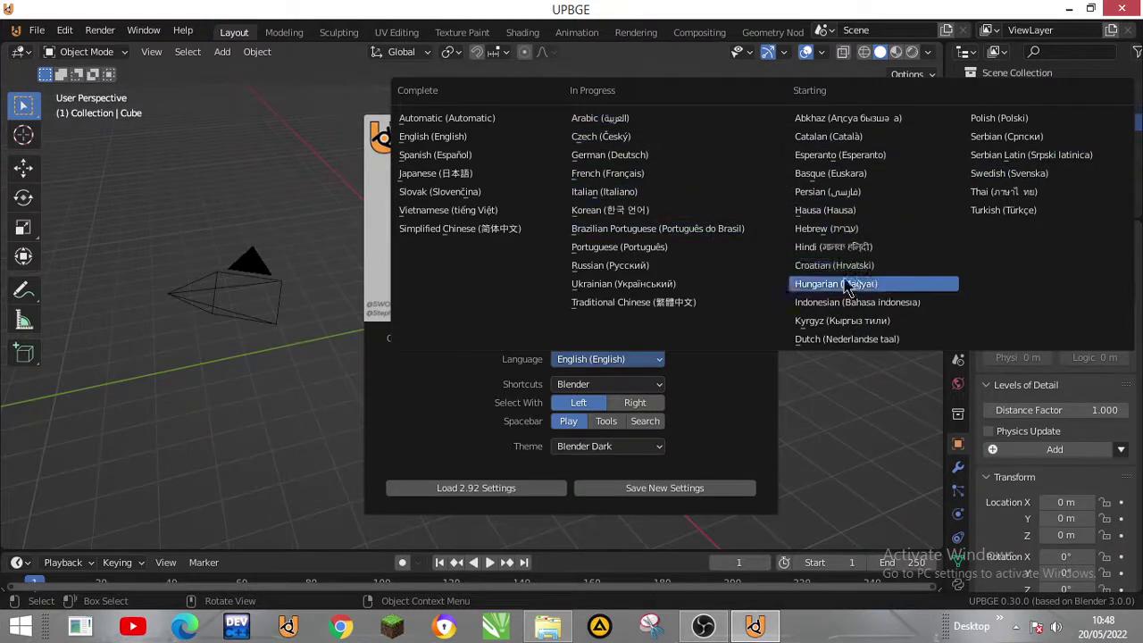
pyautogui.click(843, 303)
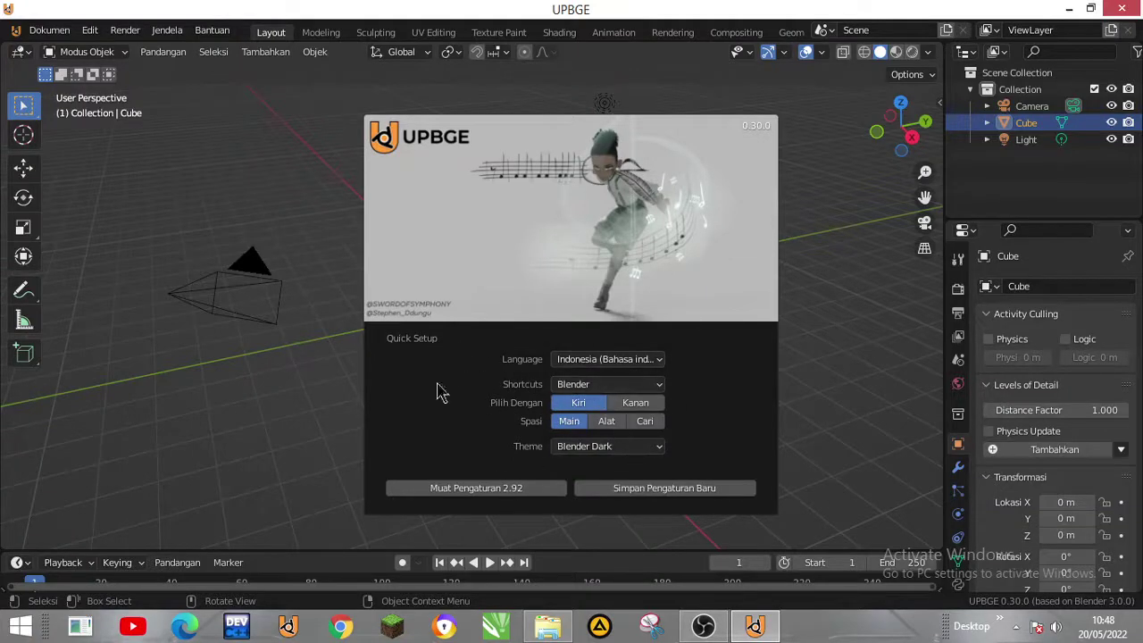
pyautogui.click(579, 360)
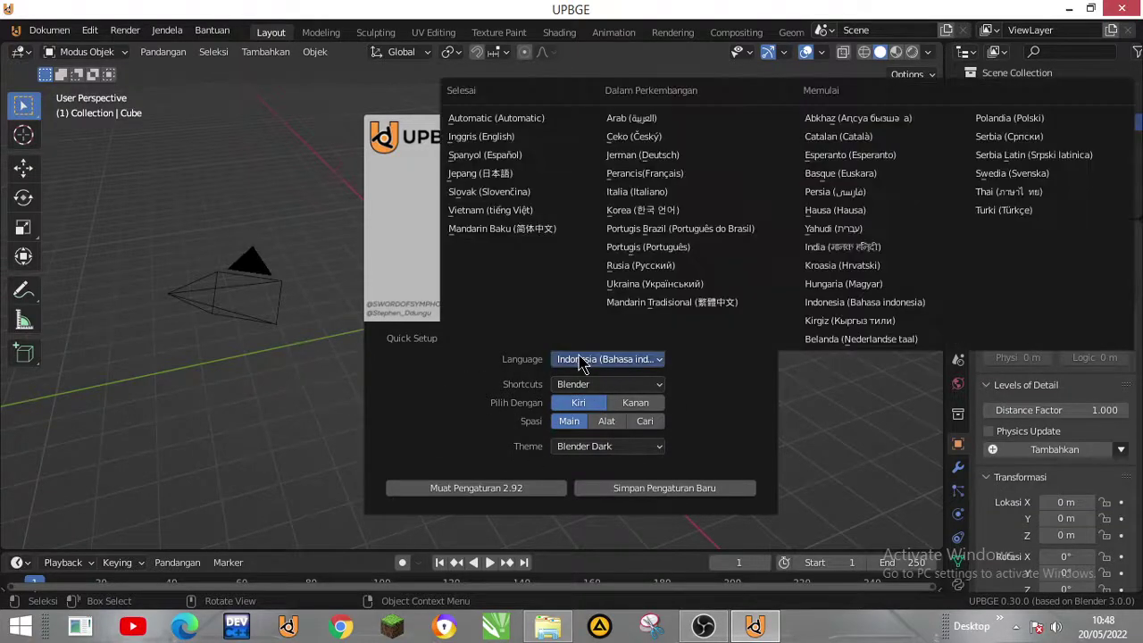
pyautogui.click(496, 135)
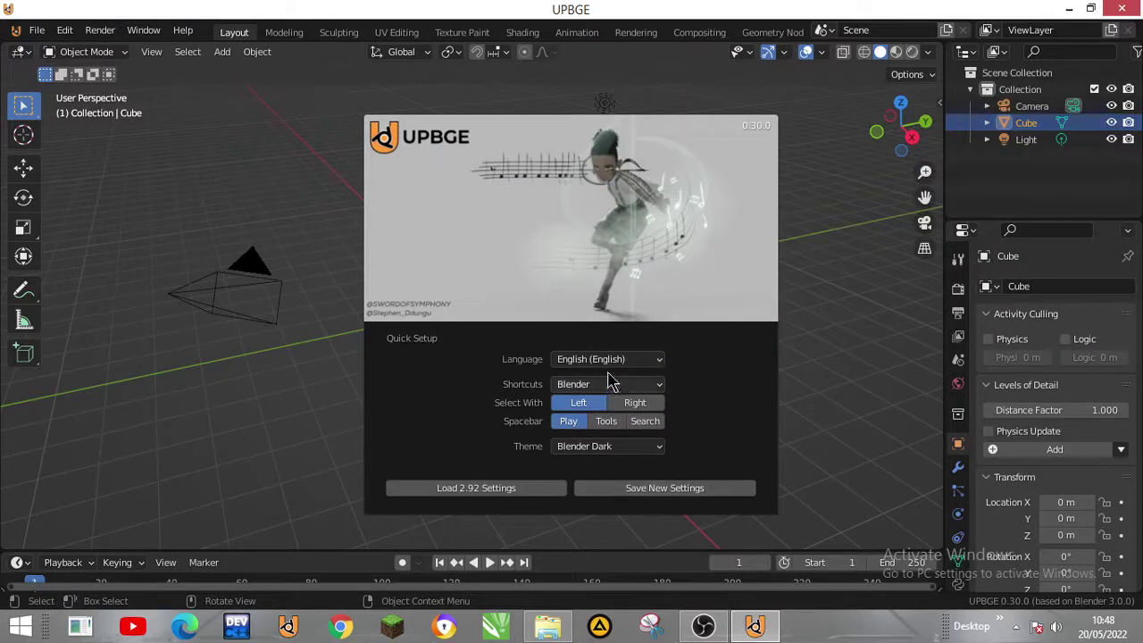
# Save the new quick-setup settings, dismiss the splash and orbit around the default cube
pyautogui.click(620, 491)
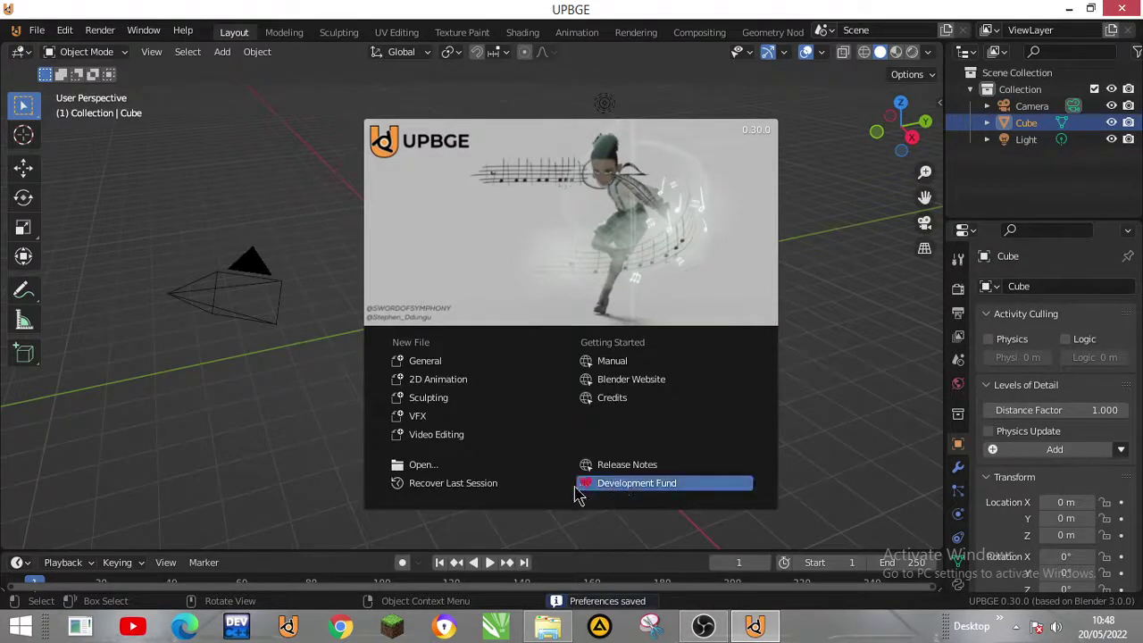
pyautogui.click(239, 457)
pyautogui.moveTo(280, 349)
pyautogui.mouseDown(button='middle')
pyautogui.moveTo(738, 338)
pyautogui.moveTo(610, 323)
pyautogui.mouseUp(button='middle')
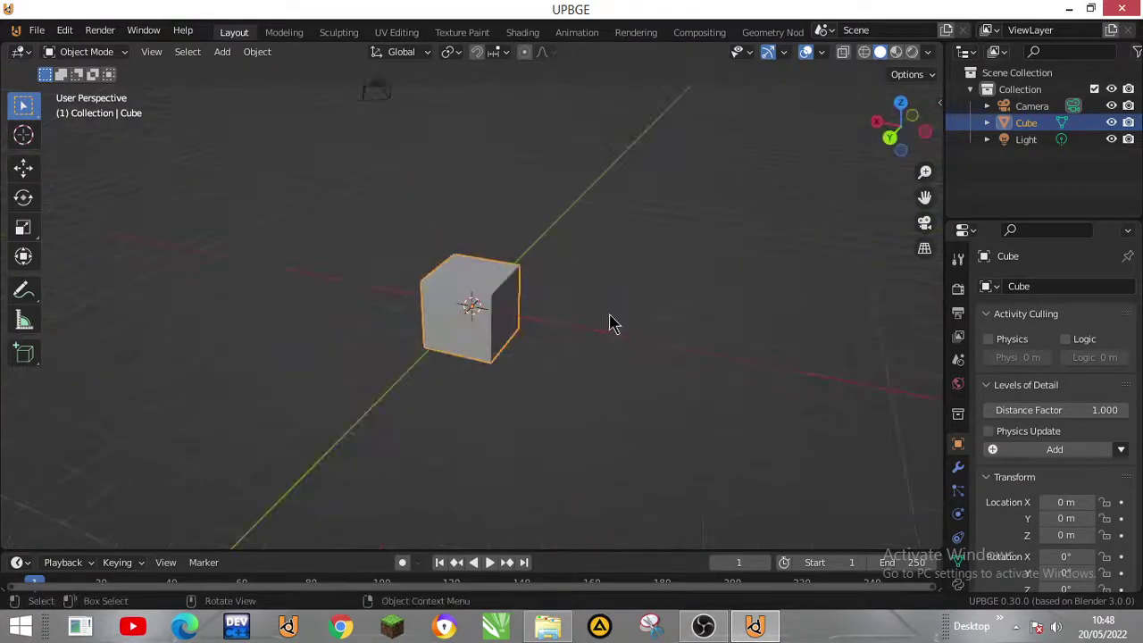
pyautogui.moveTo(515, 336)
pyautogui.mouseDown(button='middle')
pyautogui.moveTo(612, 332)
pyautogui.moveTo(525, 300)
pyautogui.mouseUp(button='middle')
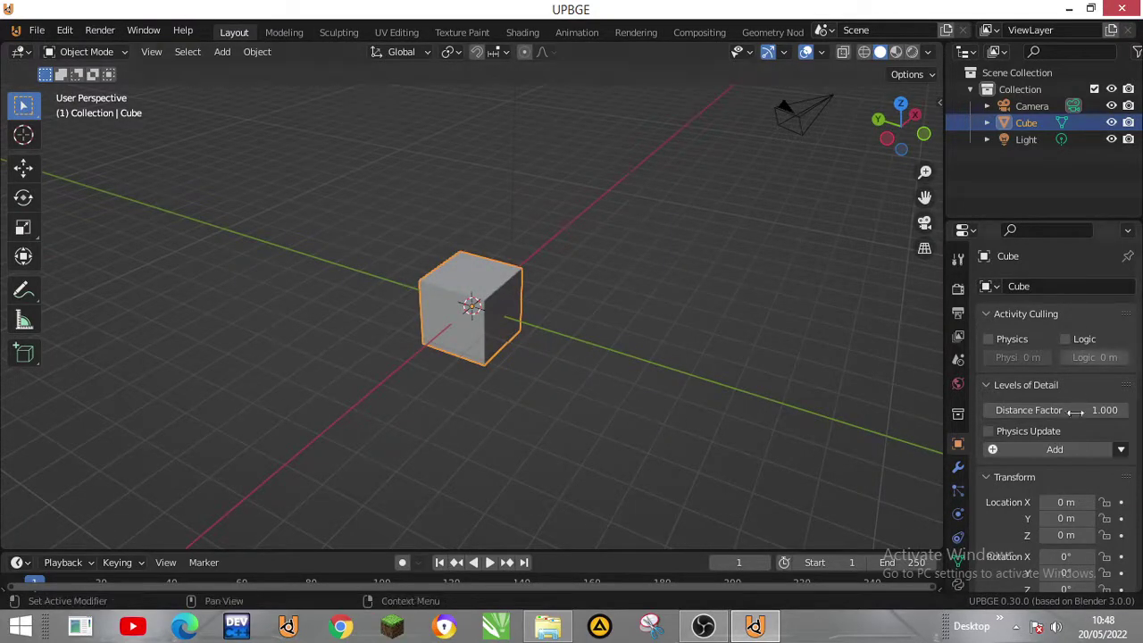
# Browse the cube's game object, material, mesh data and constraint properties, then return to OBS
pyautogui.scroll(-3, 960, 480)
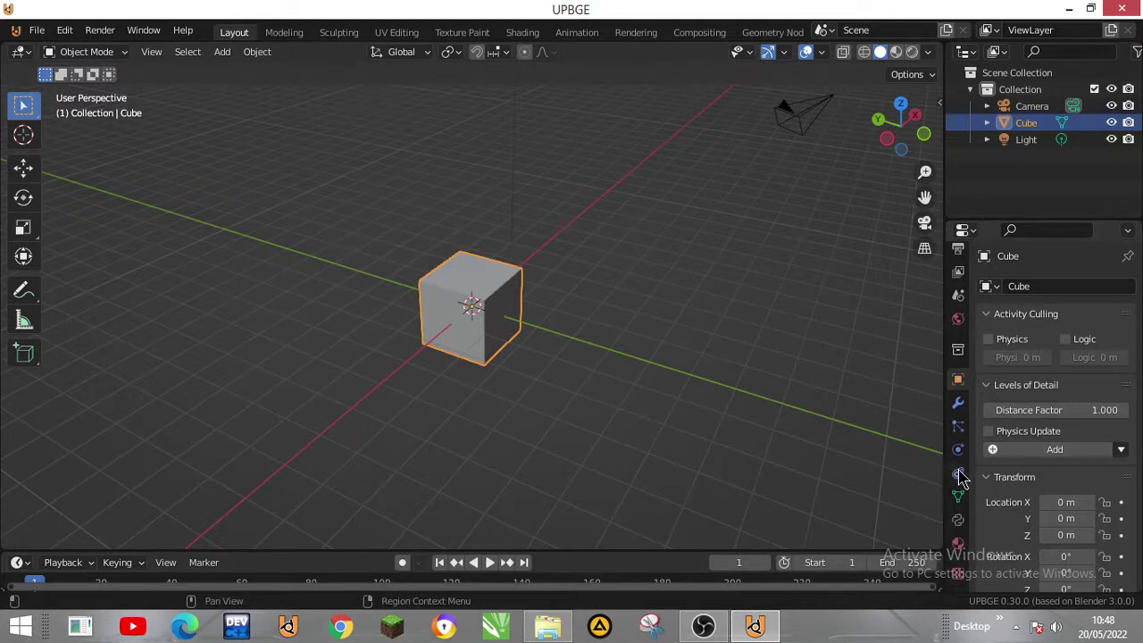
pyautogui.click(958, 521)
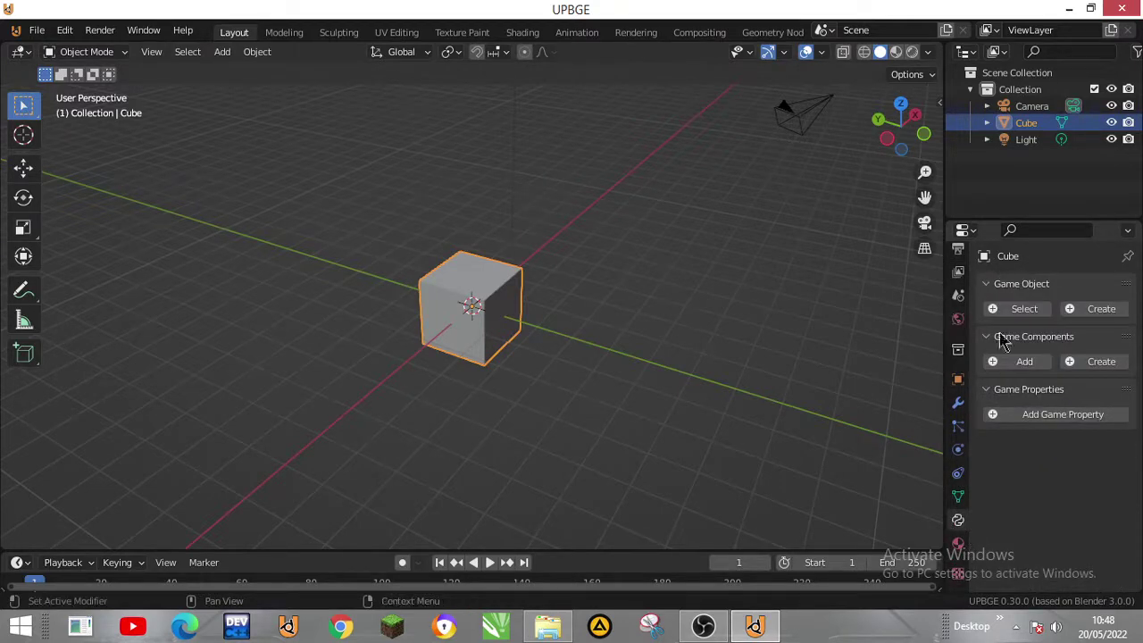
pyautogui.click(959, 544)
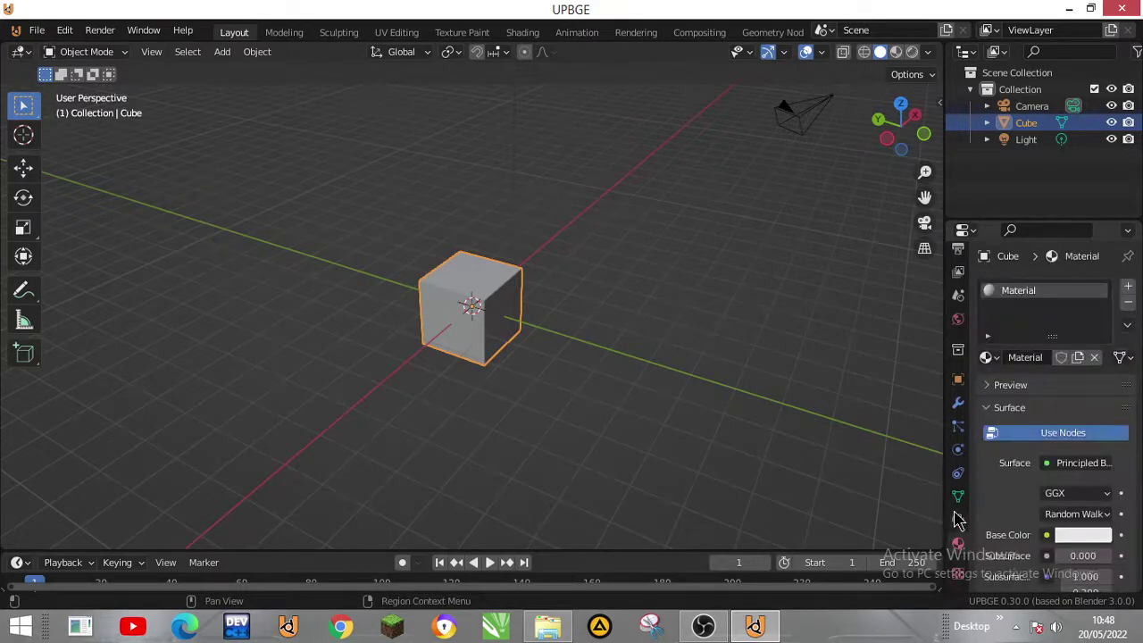
pyautogui.click(959, 520)
pyautogui.click(959, 496)
pyautogui.click(958, 472)
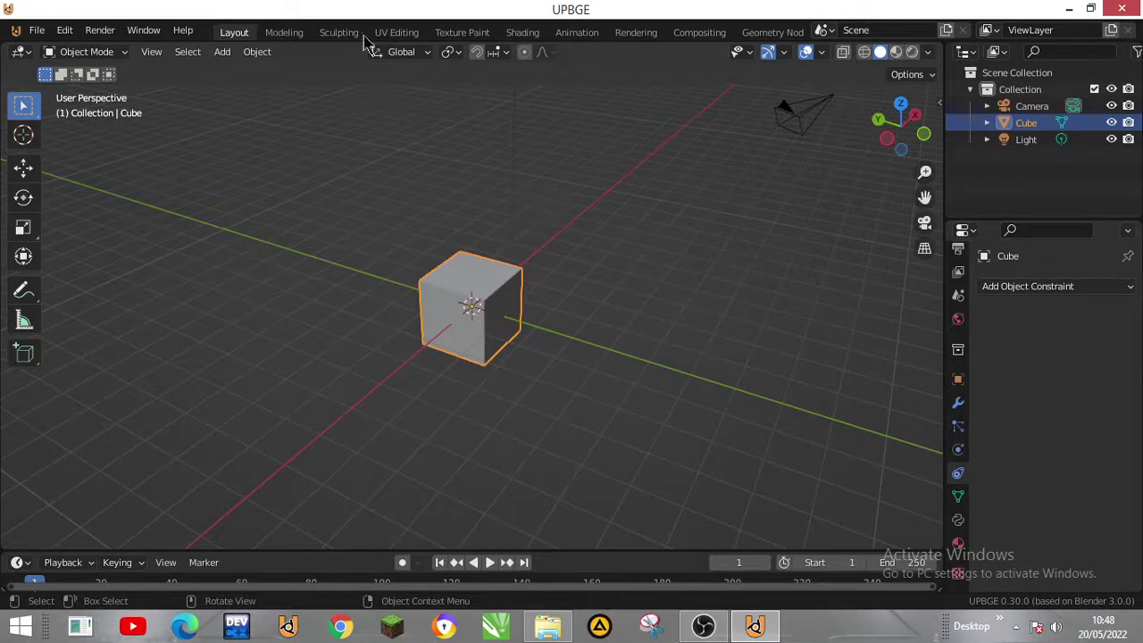
pyautogui.scroll(-3, 734, 35)
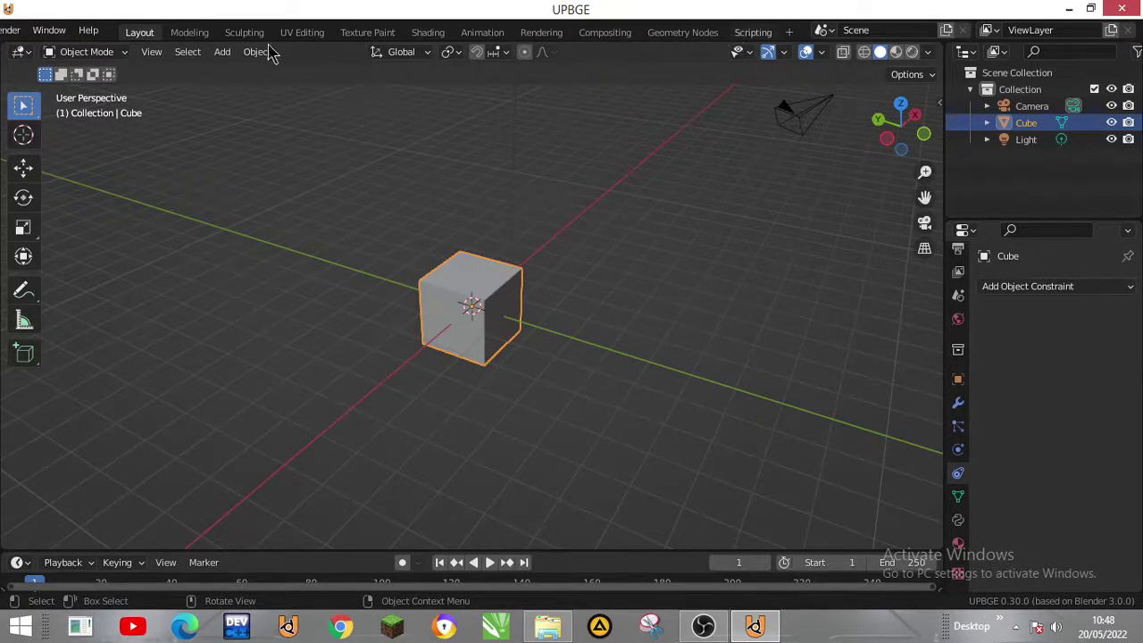
pyautogui.click(704, 626)
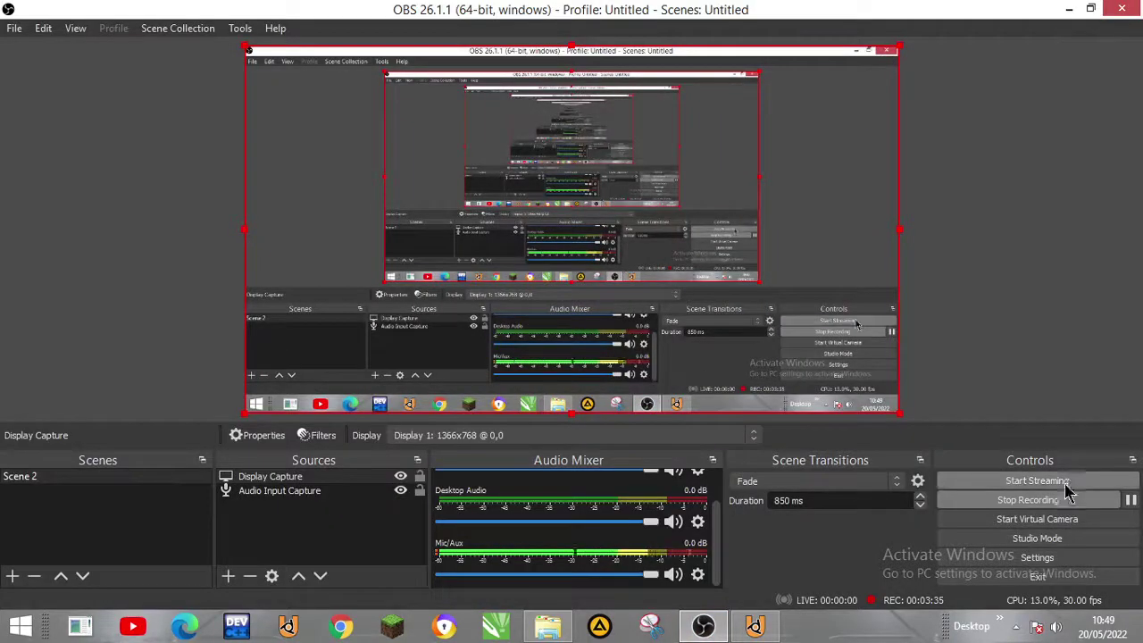